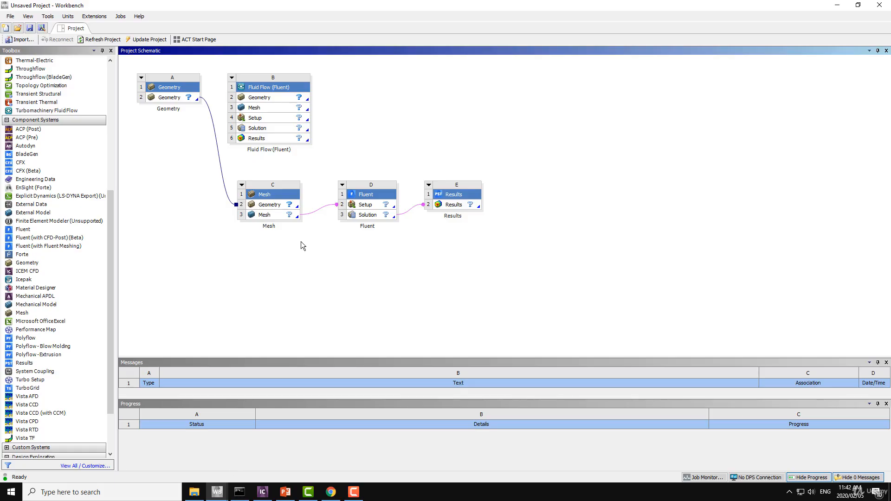
Step: Delete the Fluid Flow (Fluent), Mesh, Fluent and Results systems from the project schematic, keeping only the standalone Geometry system
click(269, 88)
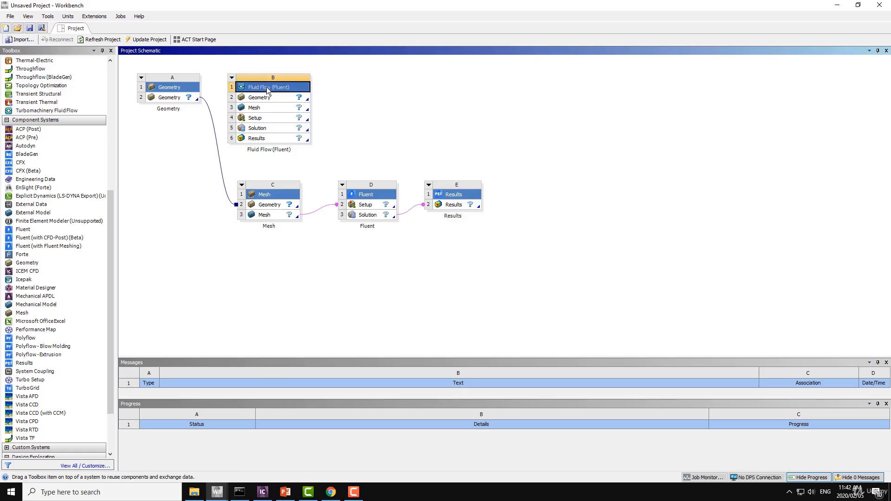
key(Delete)
click(459, 261)
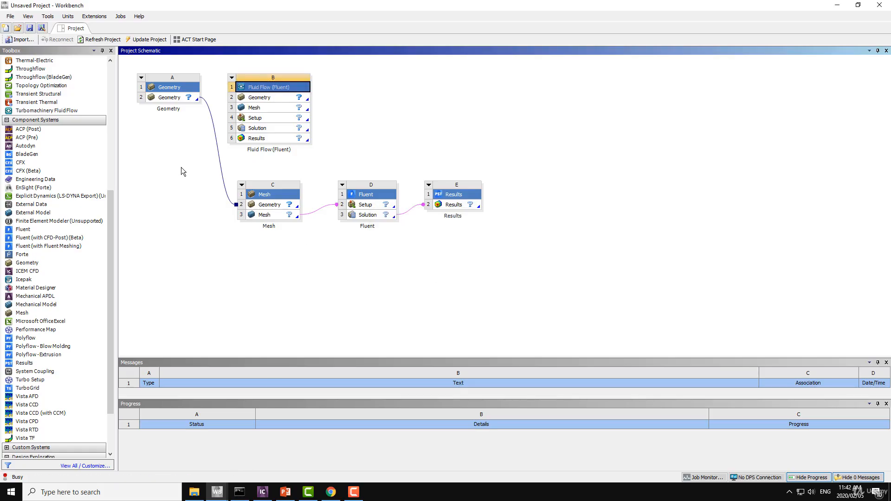
drag(521, 59, 222, 145)
key(Delete)
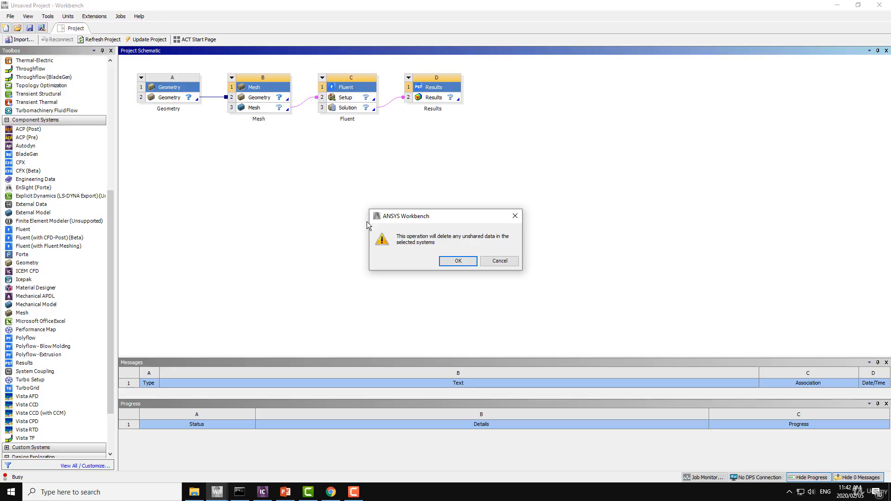
click(461, 261)
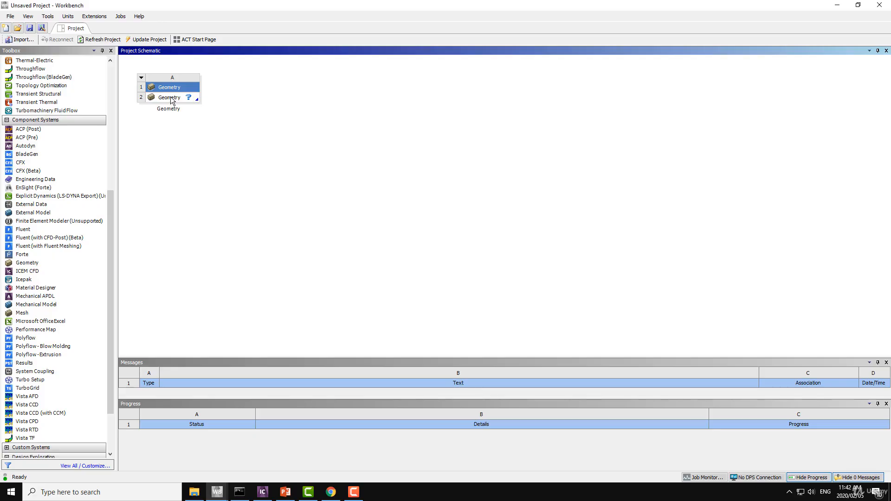
Step: Set the project's unit system to SI (kg,m,s,K,A,N,V)
click(171, 100)
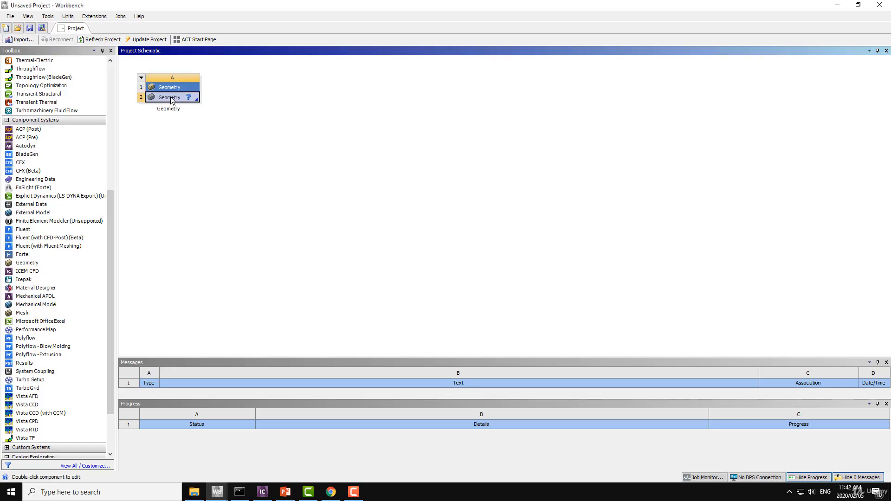
click(72, 19)
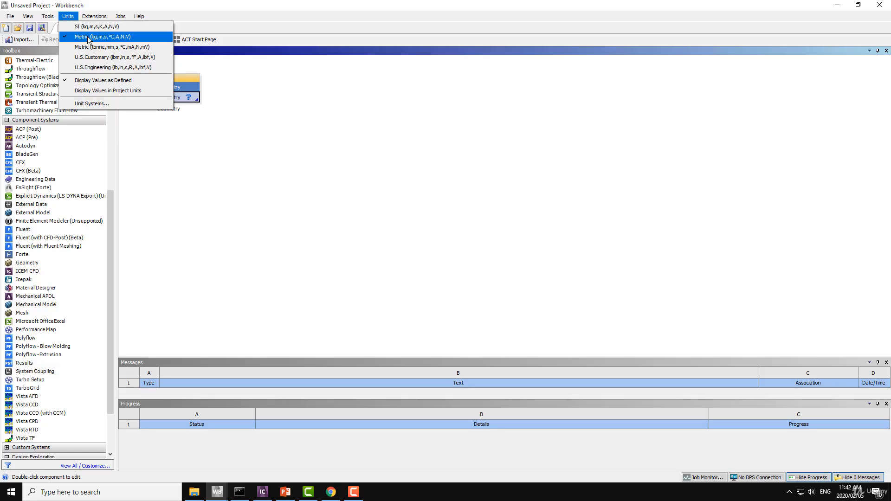
click(84, 27)
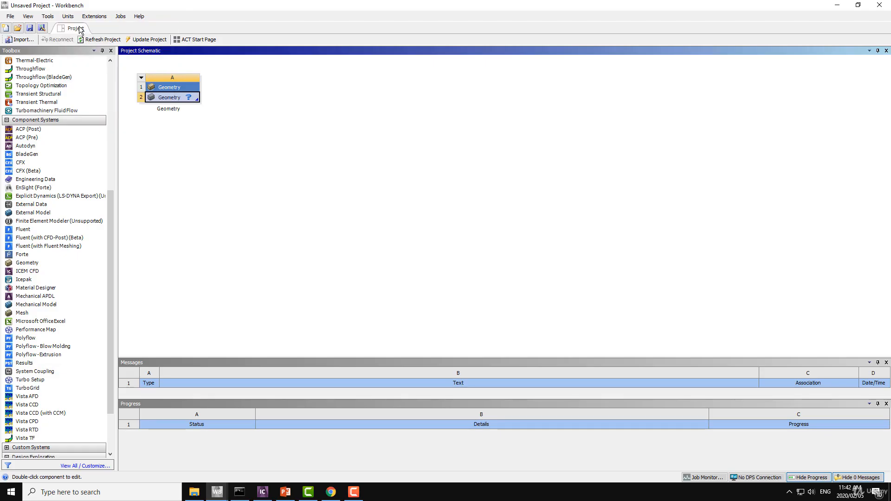
click(69, 17)
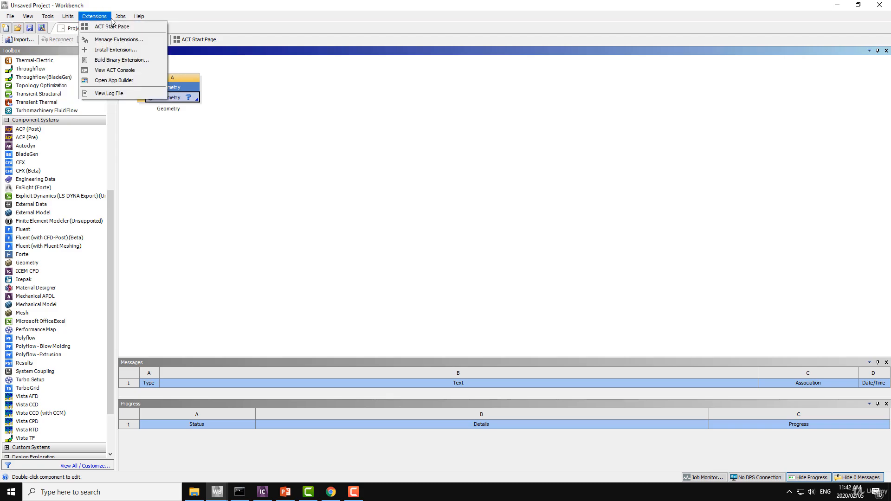
Step: Choose DesignModeler as the preferred geometry editor in the Geometry Import options and apply the setting
click(63, 18)
mouse_move(43, 19)
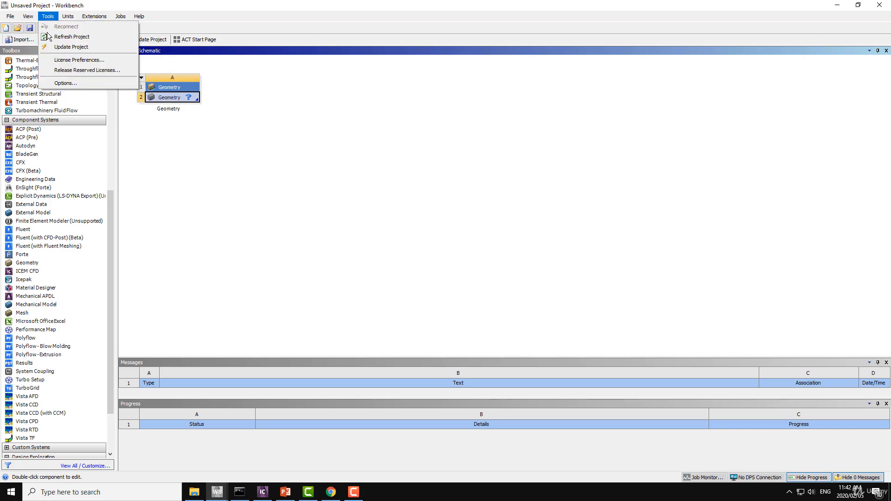
click(63, 83)
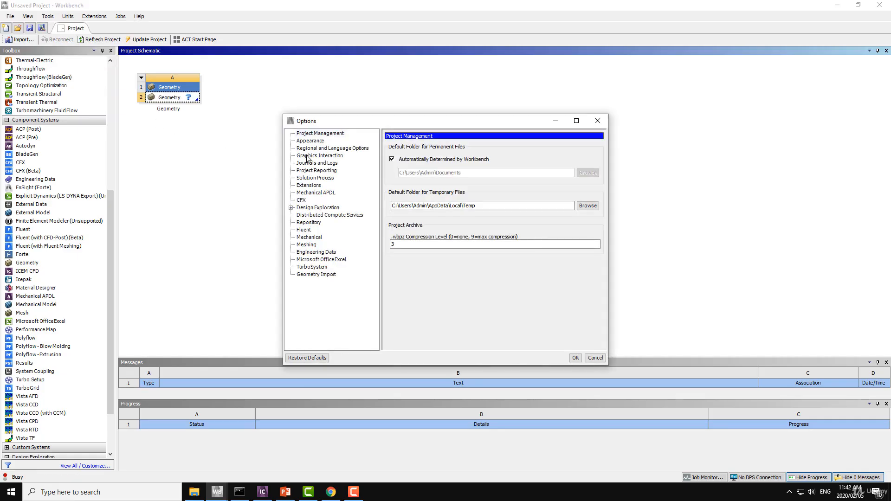
click(319, 276)
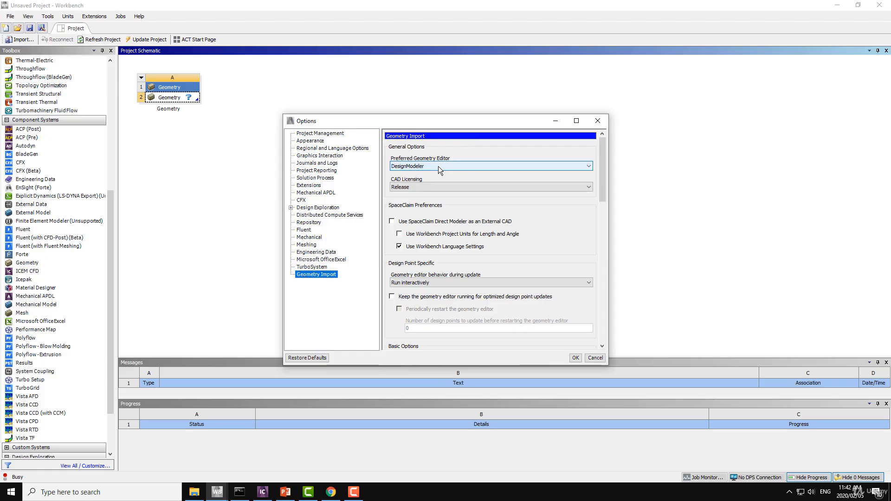
click(439, 167)
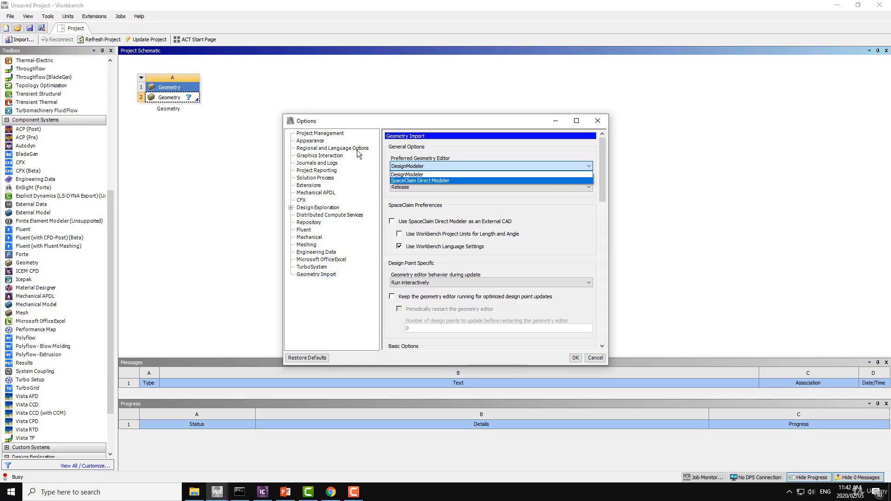
click(331, 275)
click(431, 166)
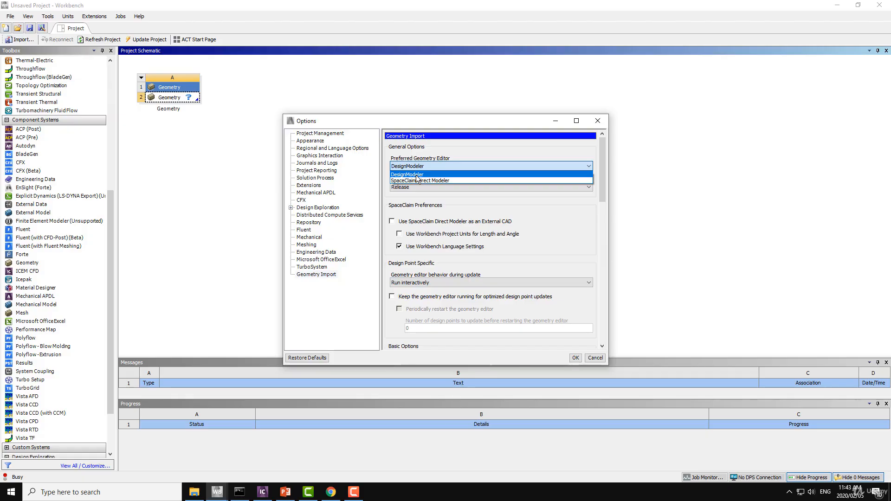
click(417, 175)
click(576, 358)
Step: Open the Geometry cell in DesignModeler and select XYPlane as the working plane
double_click(166, 98)
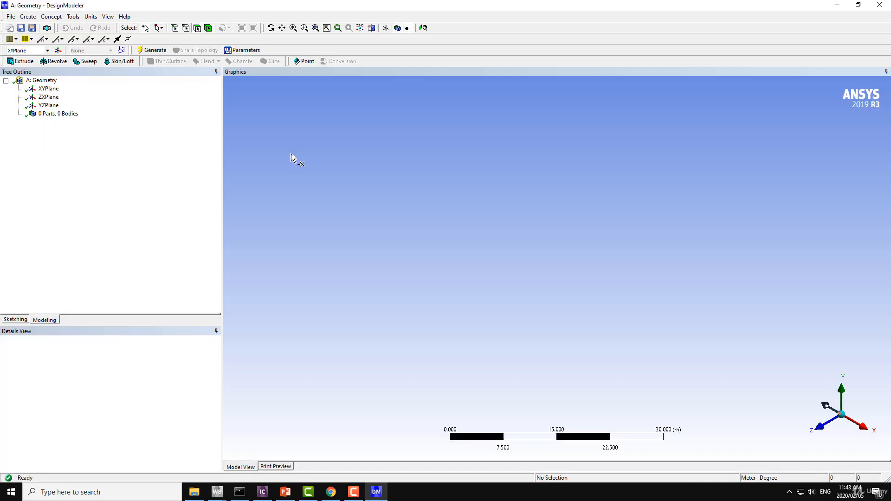
click(47, 89)
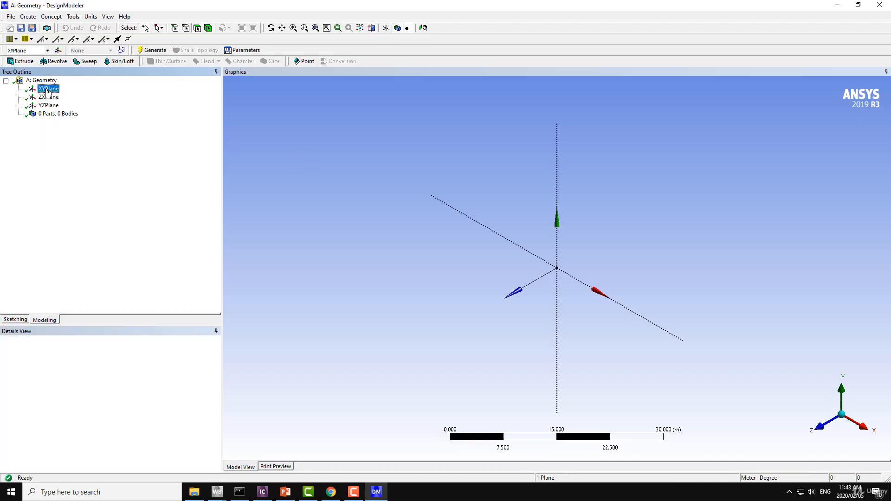
middle_drag(444, 201, 516, 200)
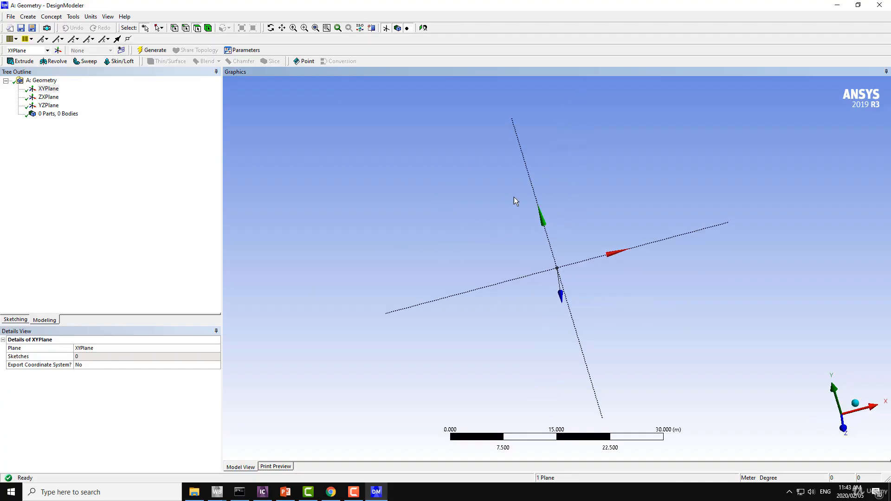
Step: Switch to the Mixing Elbow presentation in PowerPoint, examine the elbow's dimensioned drawing in reading view, and return to DesignModeler
click(286, 491)
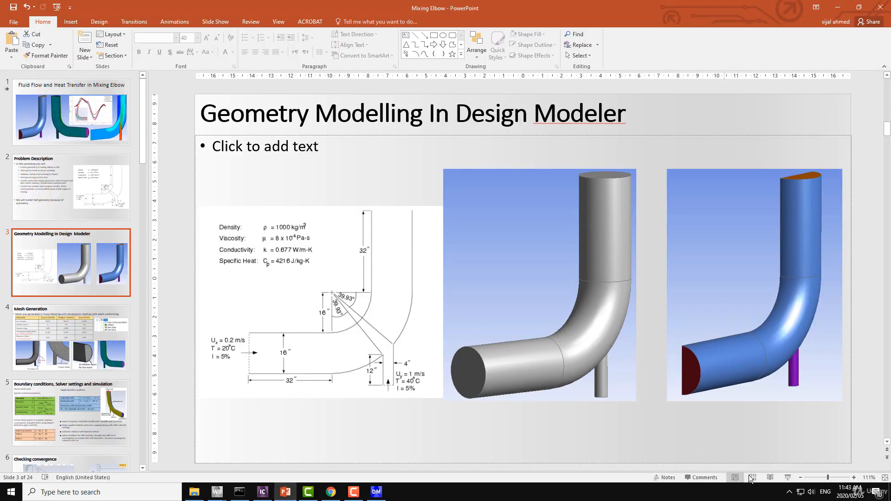
click(770, 478)
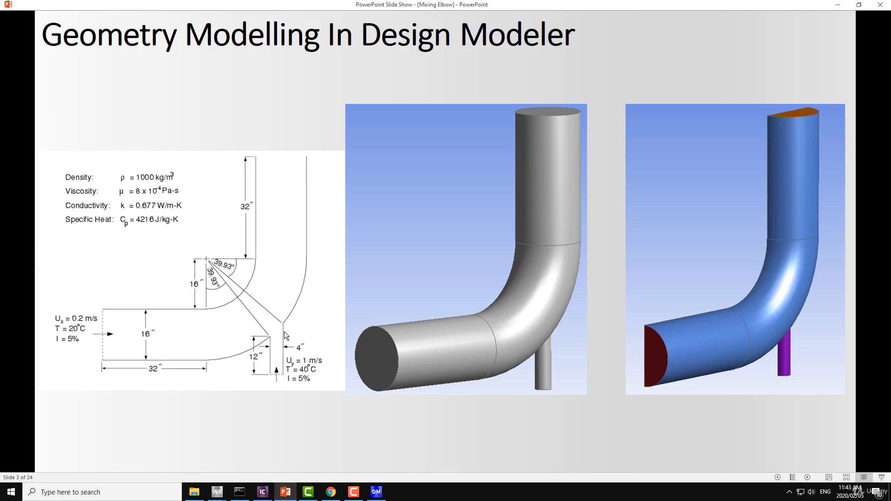
click(376, 492)
Step: Orient the view face-on to XYPlane and enter sketching mode
middle_drag(528, 165, 534, 243)
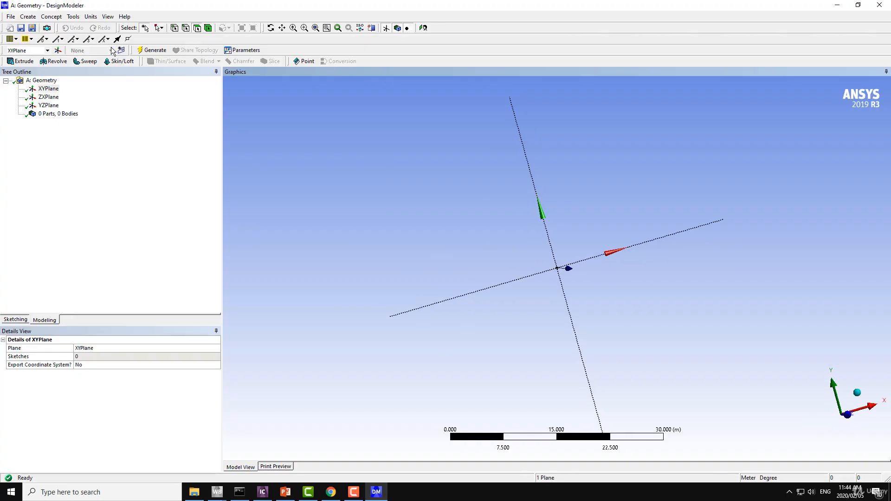
click(424, 29)
click(22, 320)
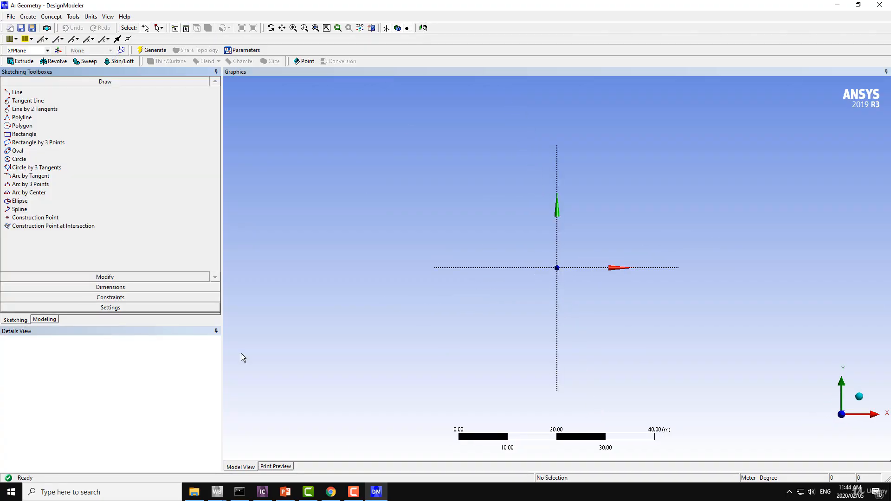
Step: Switch to PowerPoint to check the bend's radii on the elbow drawing and return to DesignModeler
click(286, 492)
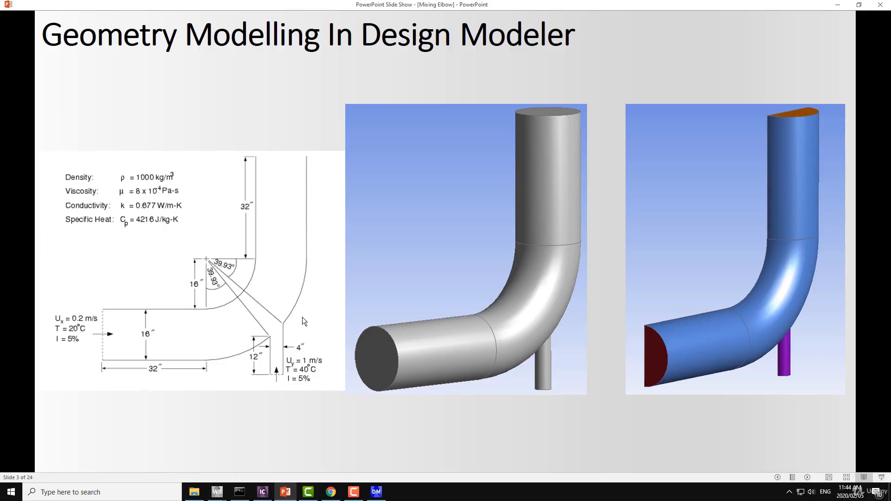
click(377, 491)
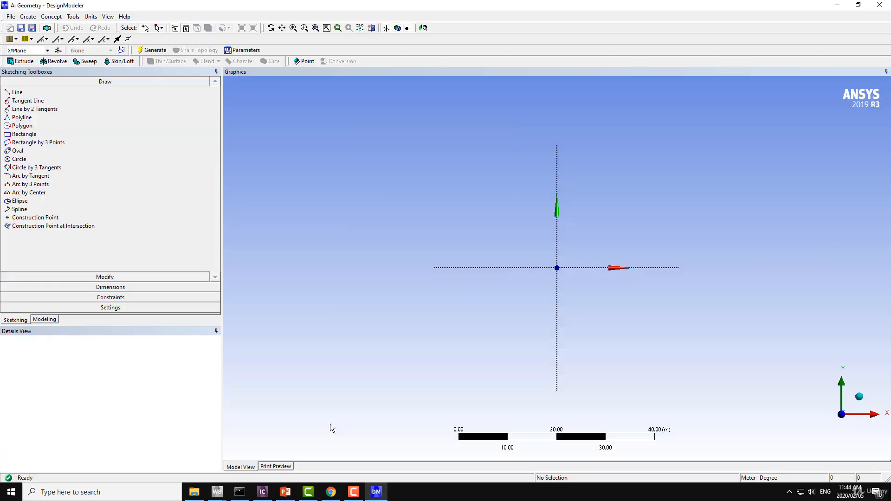
Step: Check the Auto Constraints settings for sketching
click(27, 185)
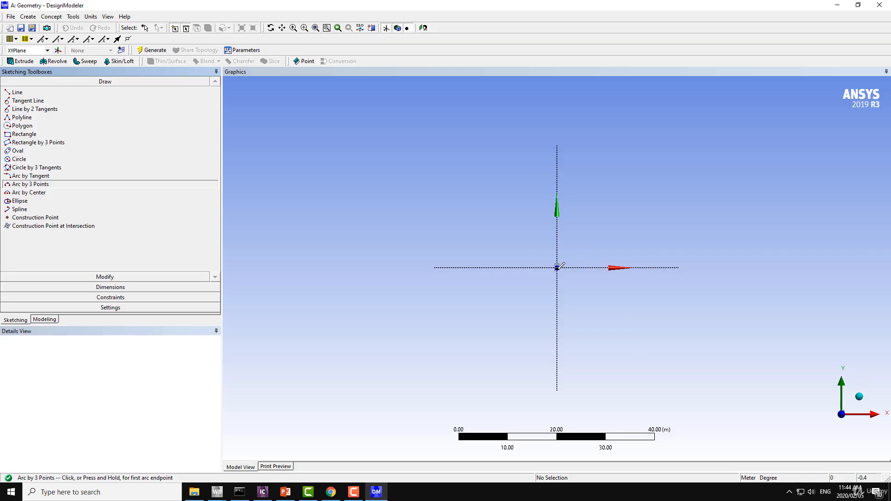
click(110, 298)
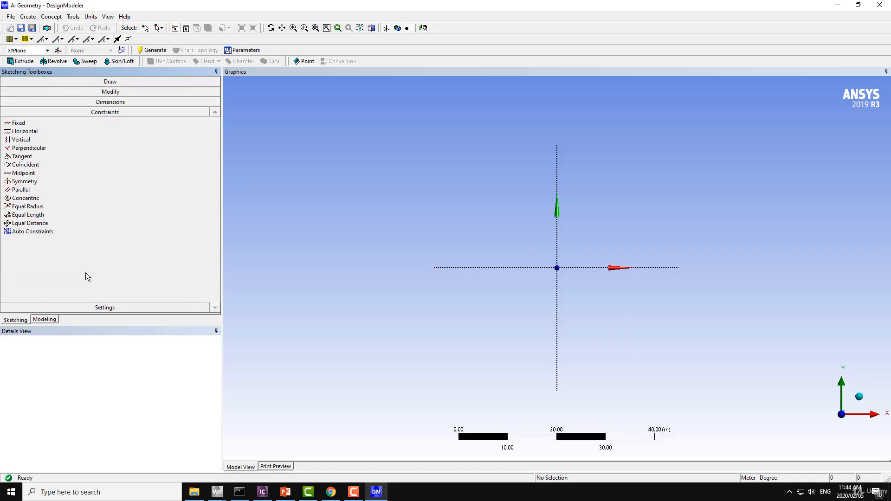
click(22, 233)
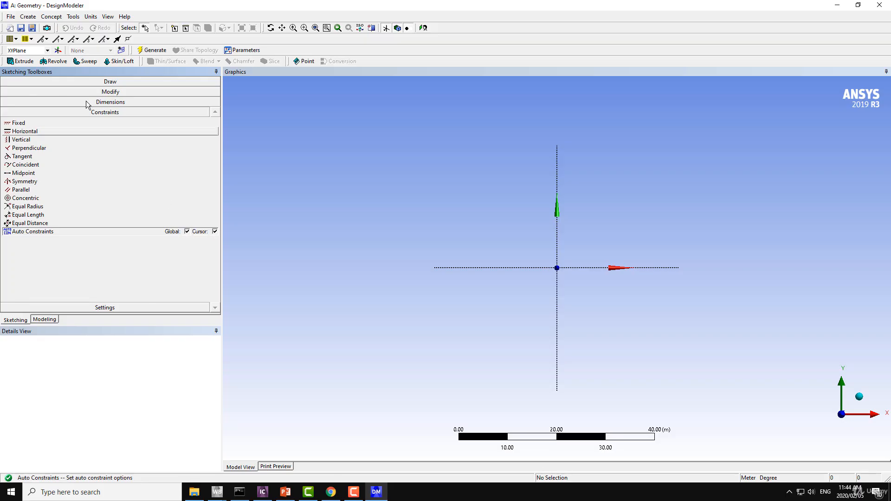
Step: Sketch a quarter arc by center at the origin, from the positive X axis to the negative Y axis, radius about 17 m
click(123, 81)
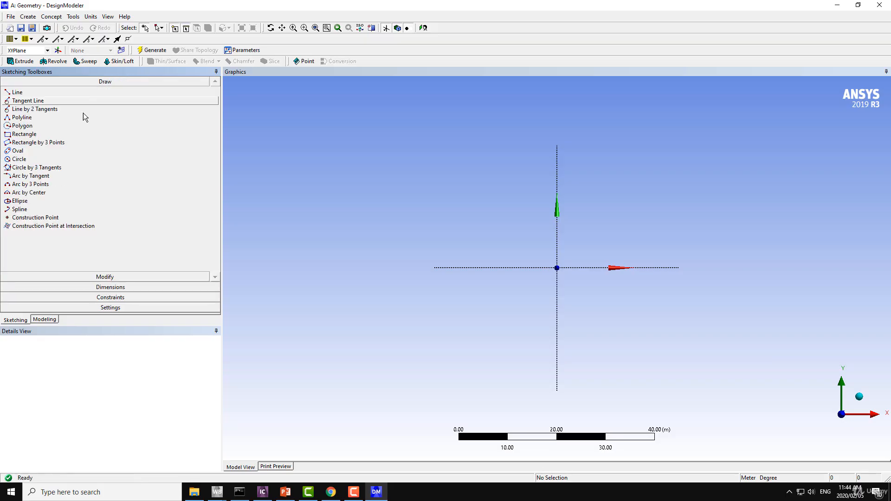
click(26, 194)
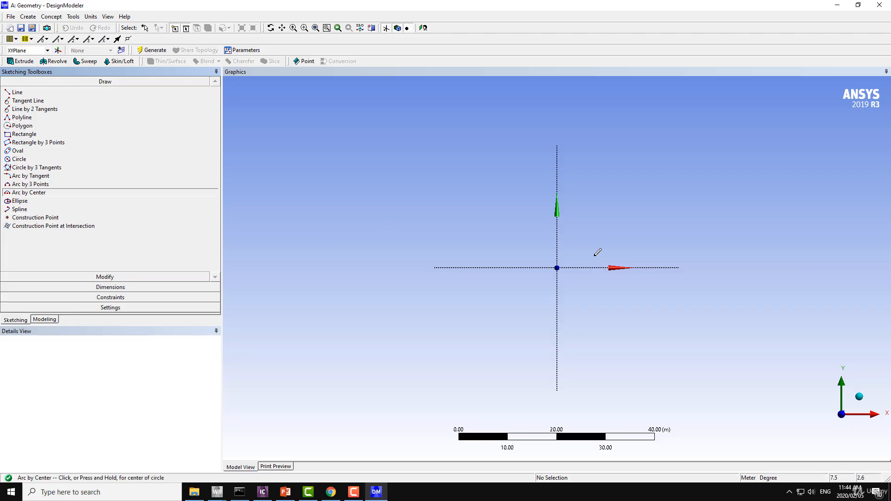
click(557, 268)
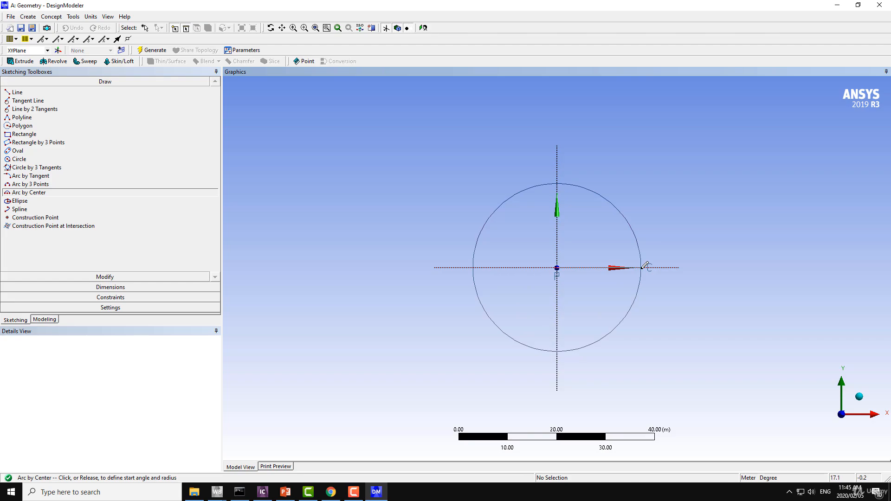
click(643, 268)
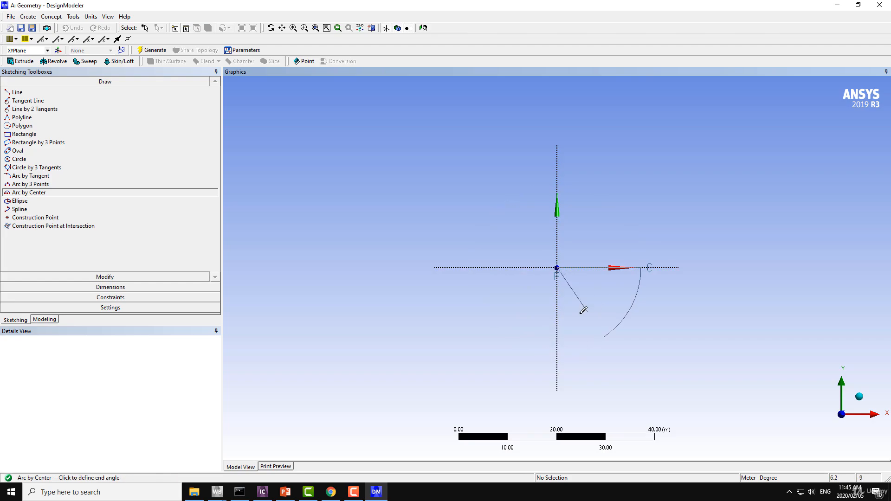
click(558, 321)
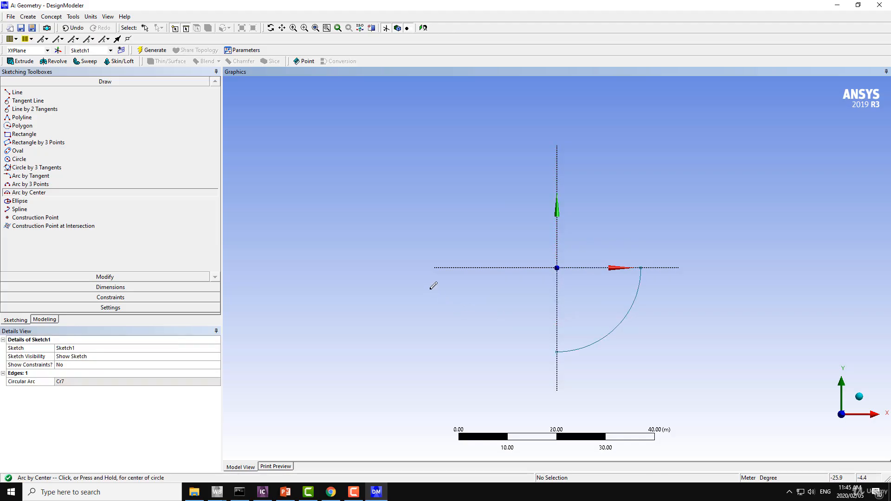
Step: Change DesignModeler's length unit to Inch
click(91, 17)
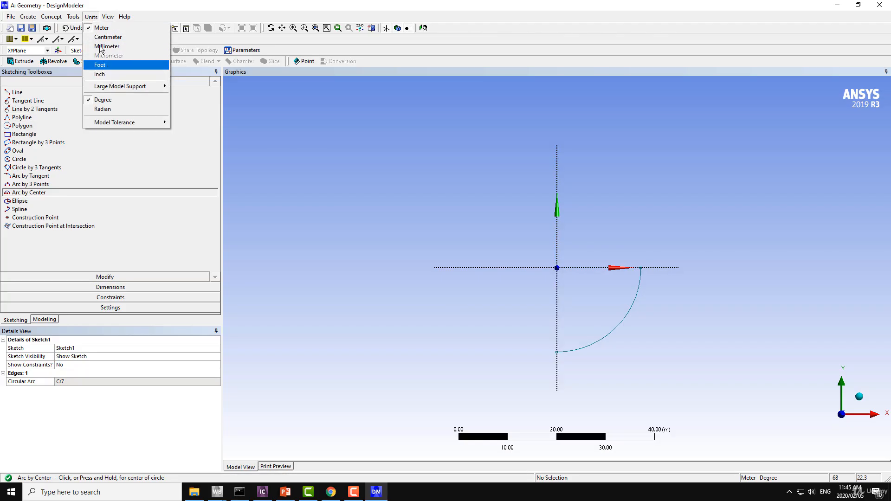
click(91, 18)
click(91, 18)
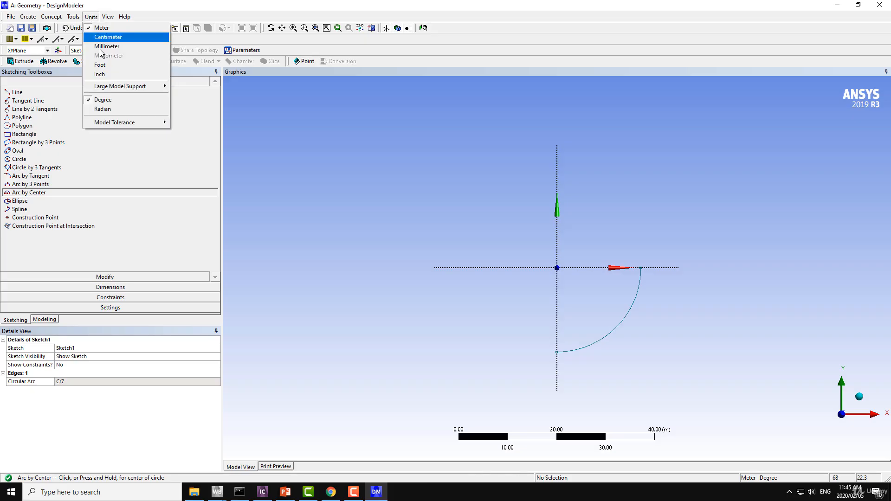
click(103, 75)
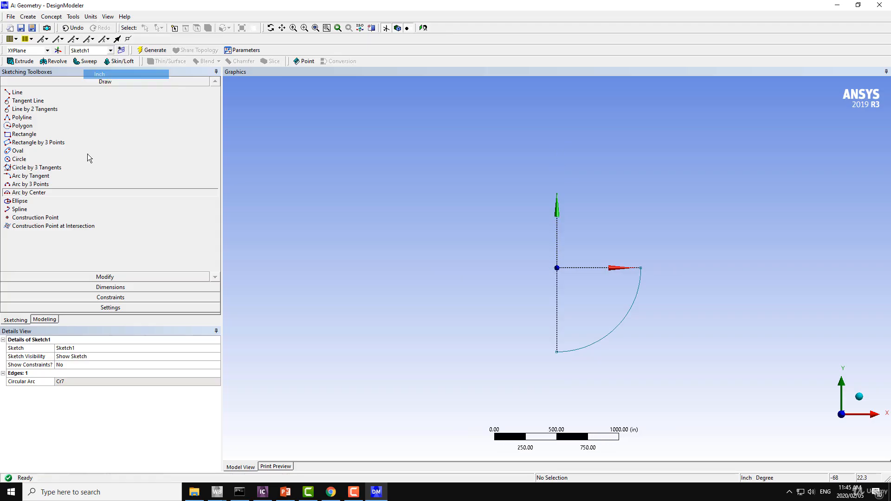
Step: Add a radius dimension to the quarter arc and set it to 27 in
click(88, 287)
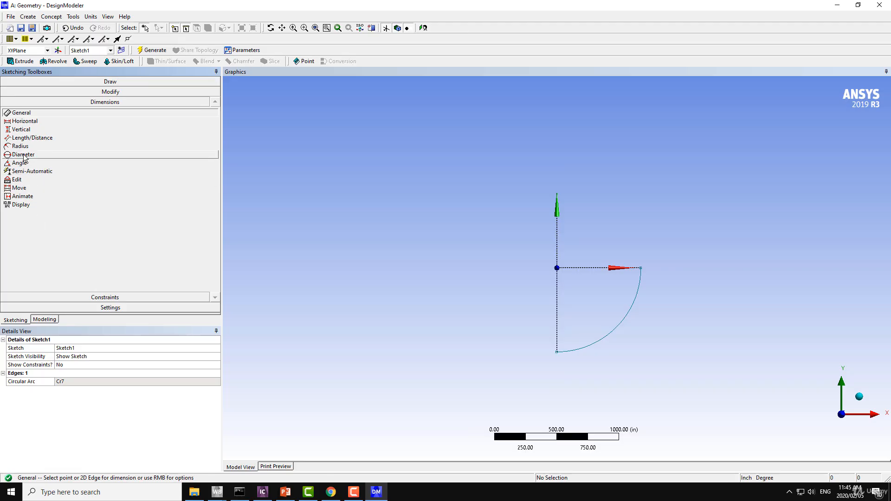
click(19, 146)
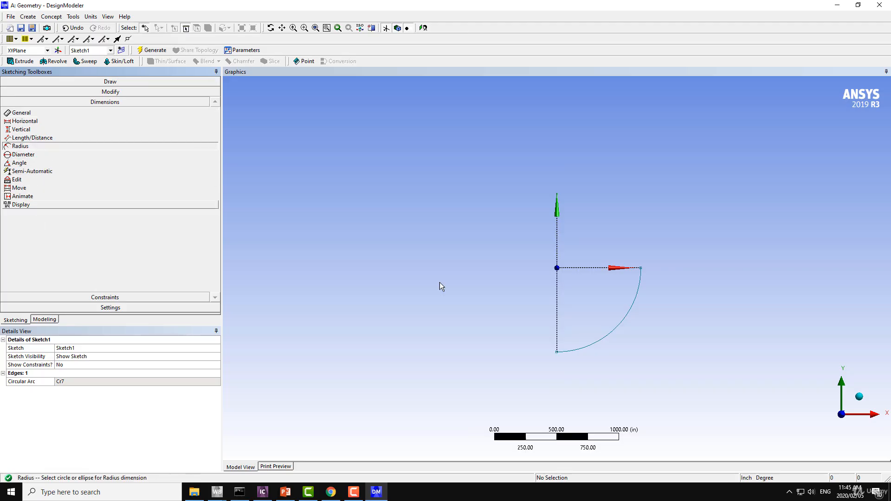
click(616, 334)
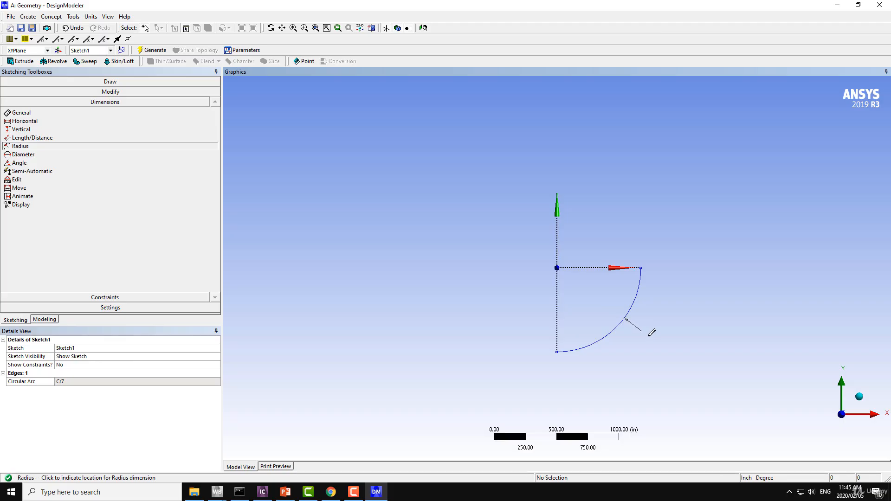
click(577, 278)
click(77, 382)
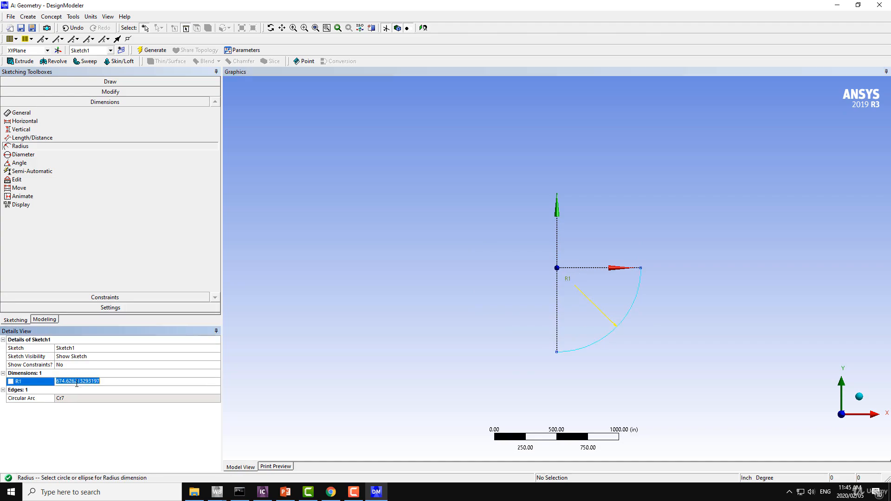
click(117, 385)
double_click(108, 380)
text(27)
key(Return)
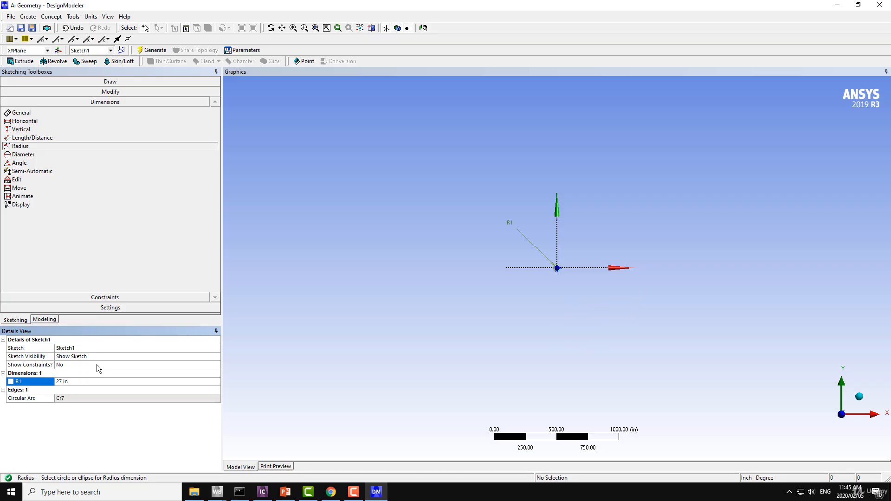
Step: Move the arc's distant radius dimension label in beside the origin
scroll(425, 265, up, 5)
scroll(354, 207, down, 5)
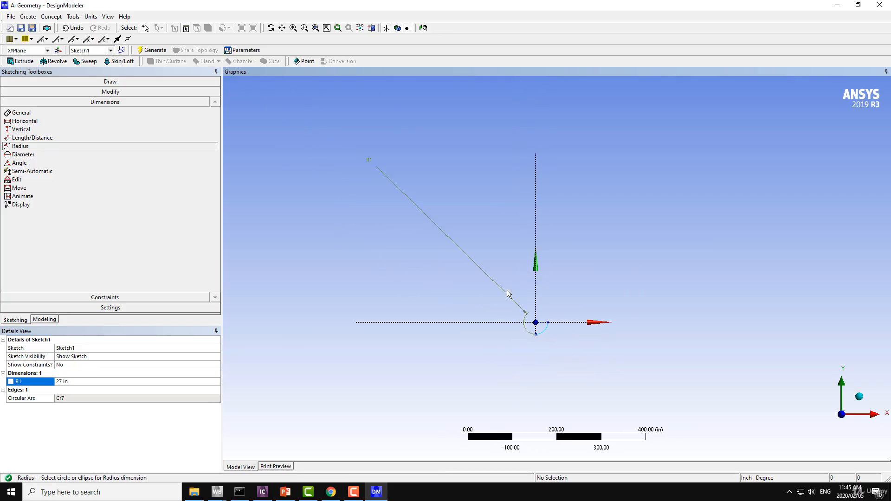
click(21, 188)
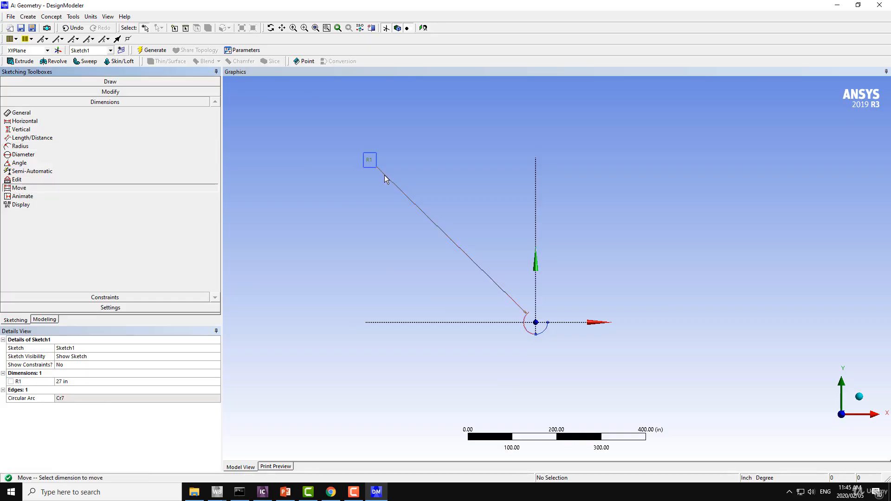
click(365, 162)
click(489, 280)
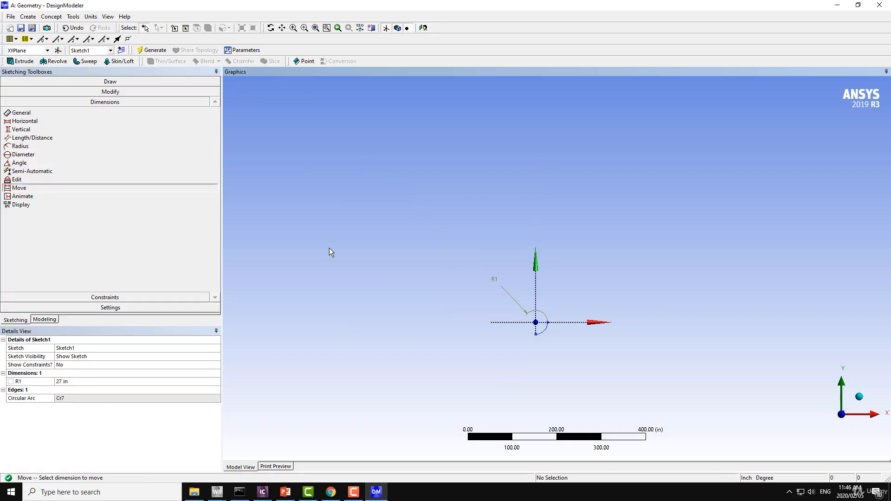
click(488, 281)
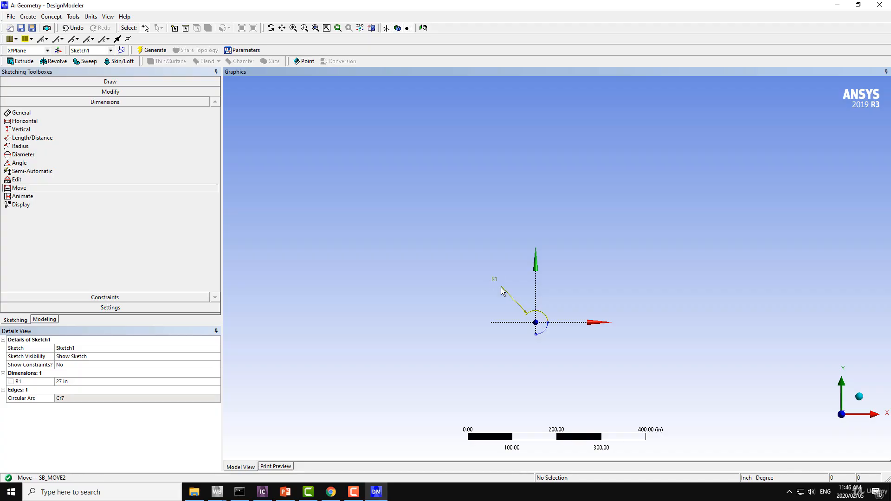
click(539, 324)
Step: Move the radius dimension label from the origin to inside the quarter arc, between its center and the curve
scroll(544, 331, up, 5)
ctrl+middle_drag(545, 324, 524, 145)
scroll(516, 218, up, 7)
ctrl+middle_drag(515, 218, 527, 286)
scroll(527, 286, up, 1)
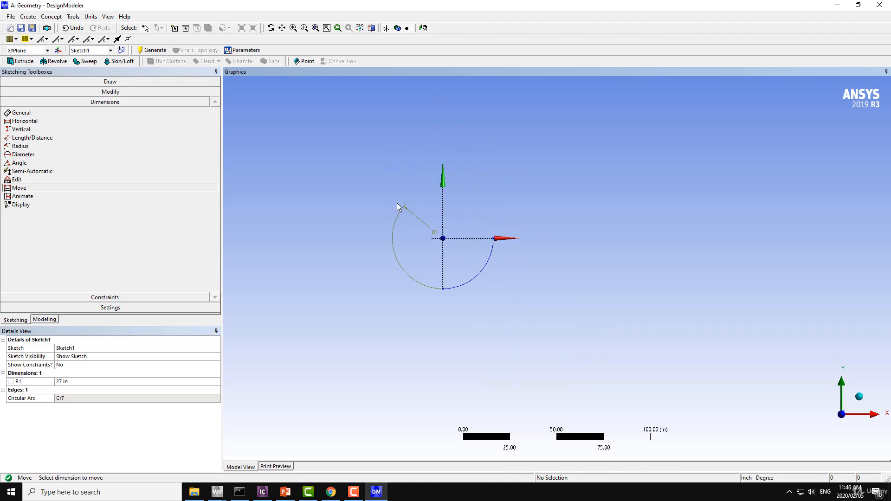
click(435, 232)
click(456, 252)
scroll(382, 274, up, 6)
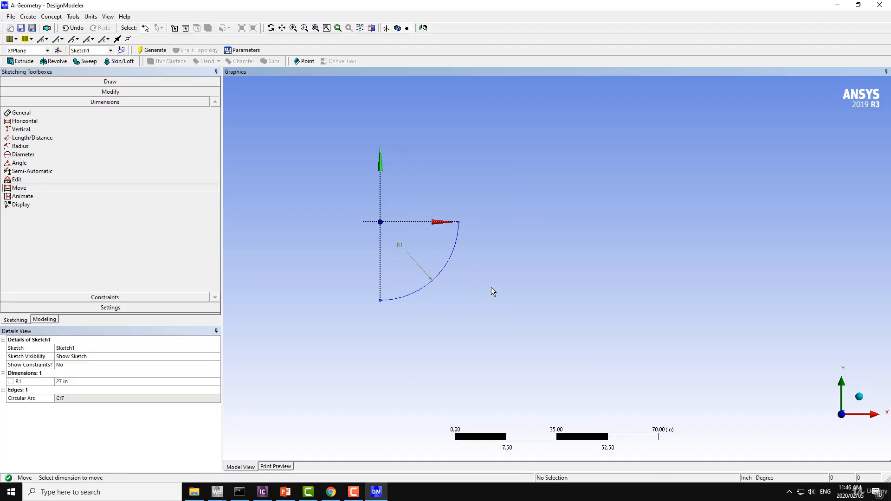
Step: Reposition the radius dimension label just outside the quarter arc, near the middle of the curve
ctrl+middle_drag(474, 289, 586, 301)
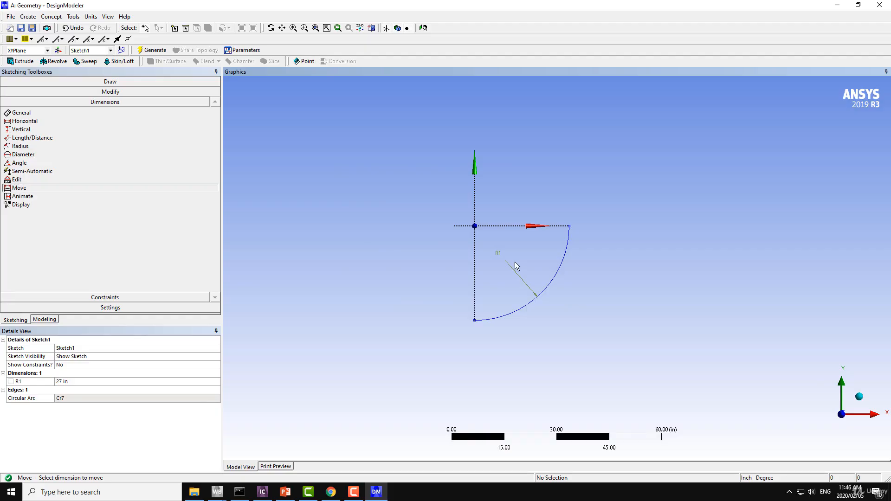
click(497, 256)
click(567, 315)
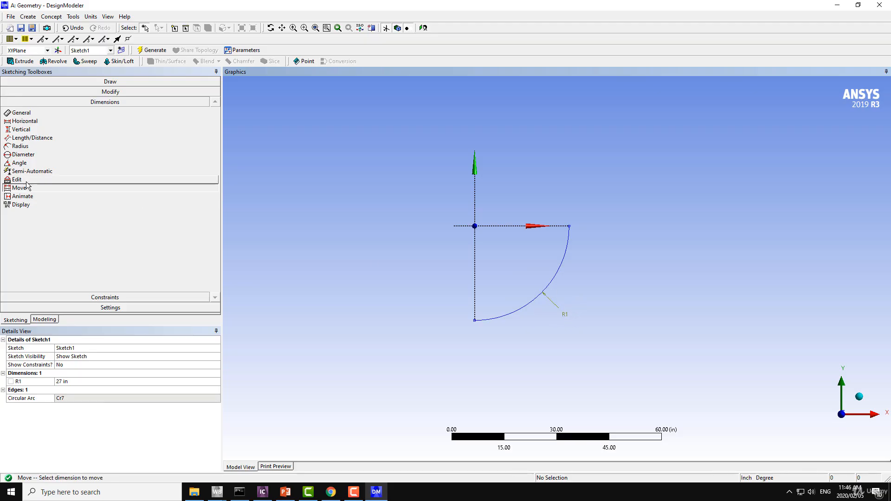
click(26, 181)
click(21, 188)
click(562, 314)
scroll(583, 269, up, 3)
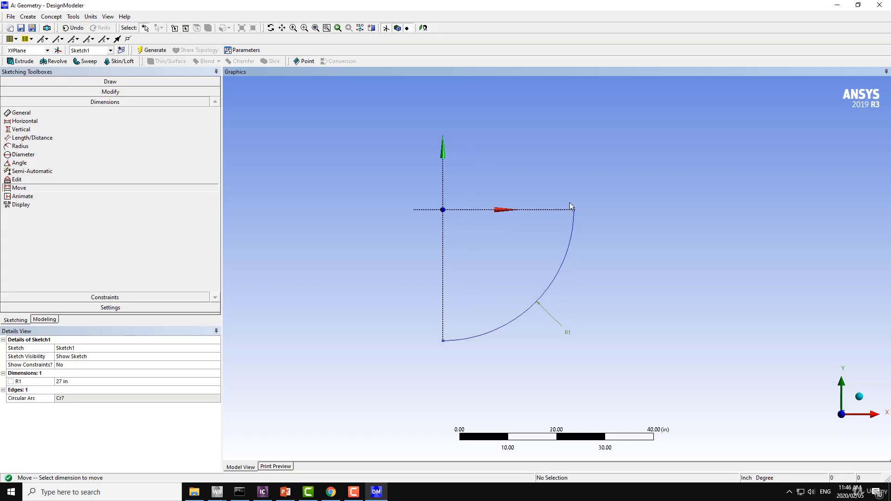